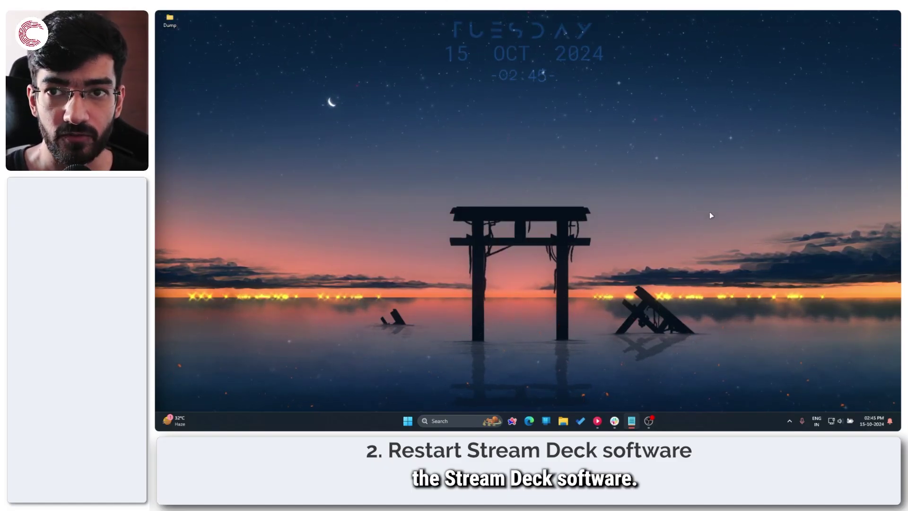
Open Stream Deck from the hidden tray icons, move its window onto the main screen, and close it
click(789, 421)
click(802, 382)
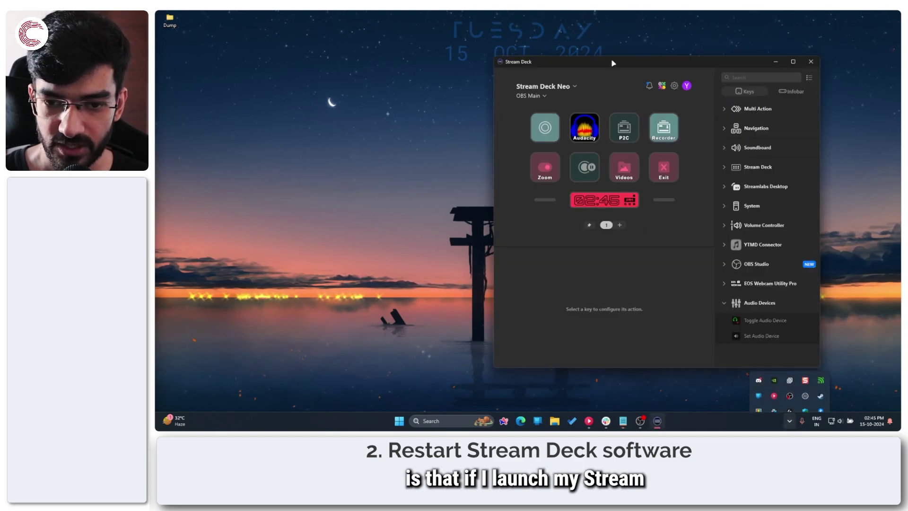
drag(614, 59, 481, 50)
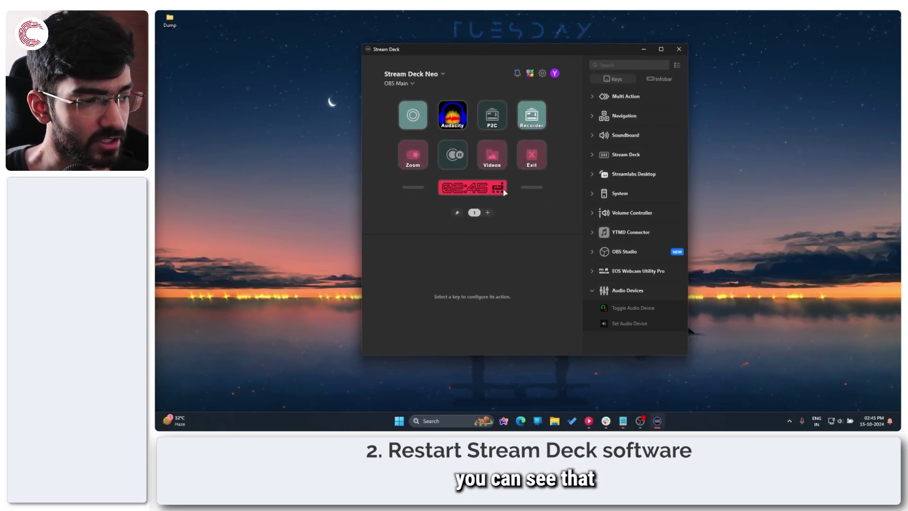
click(679, 49)
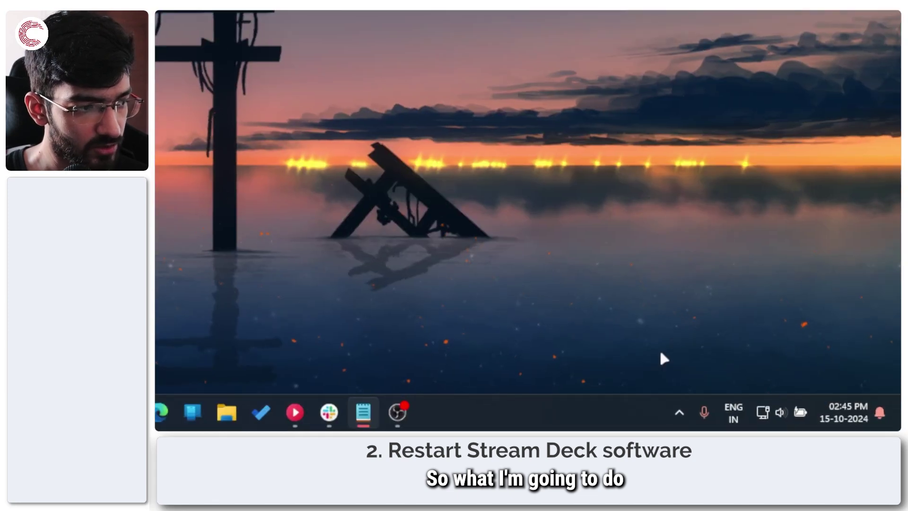
Quit Stream Deck from its tray icon menu and confirm the quit prompt
click(684, 416)
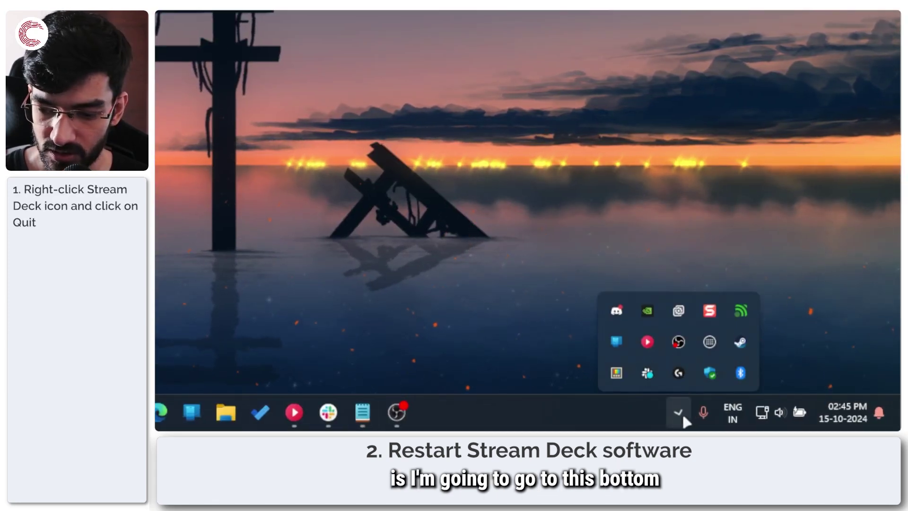
right_click(710, 333)
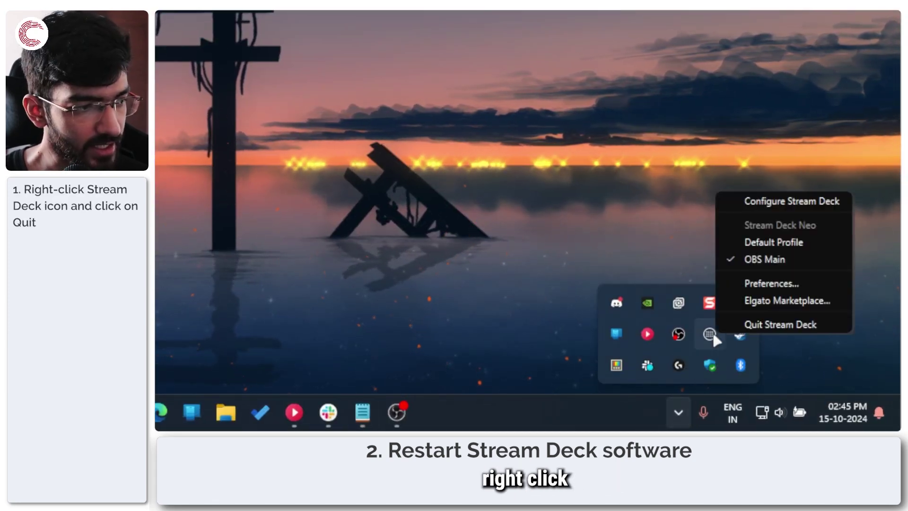
click(751, 325)
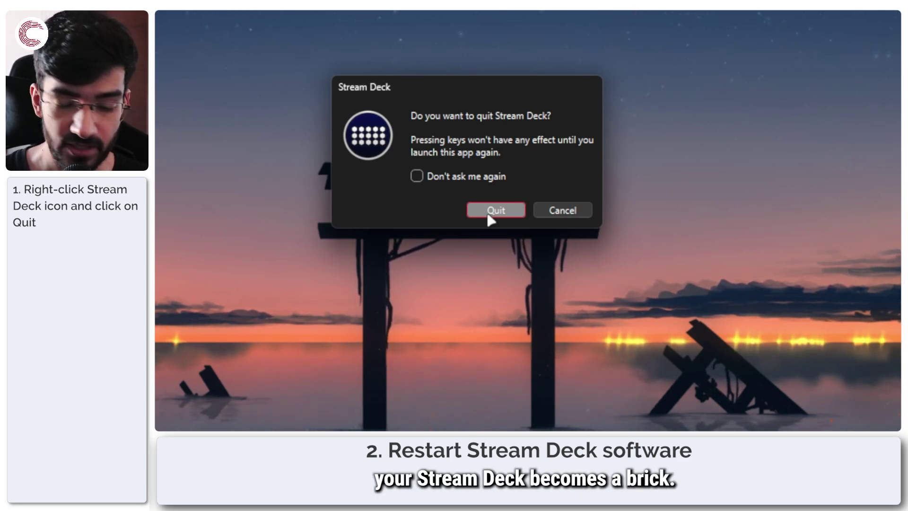
click(488, 216)
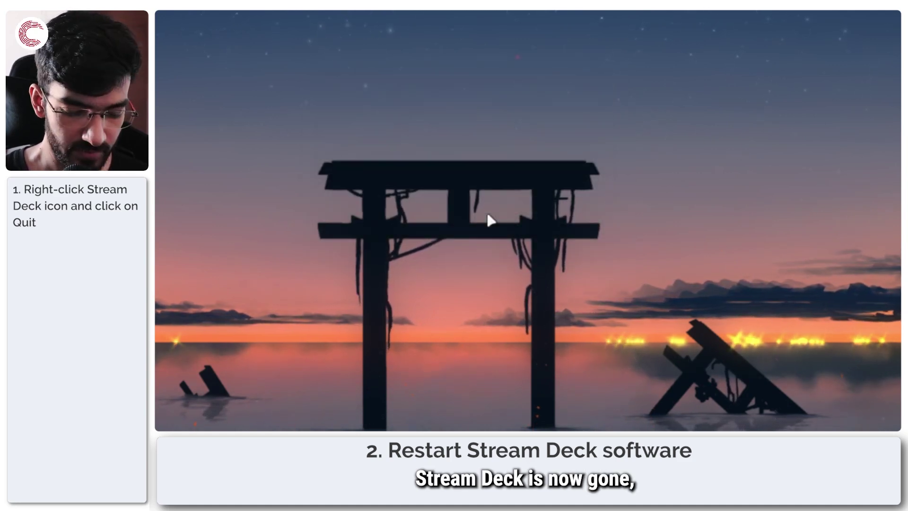
Relaunch Stream Deck by searching 'stream deck' in the Start menu
key(super)
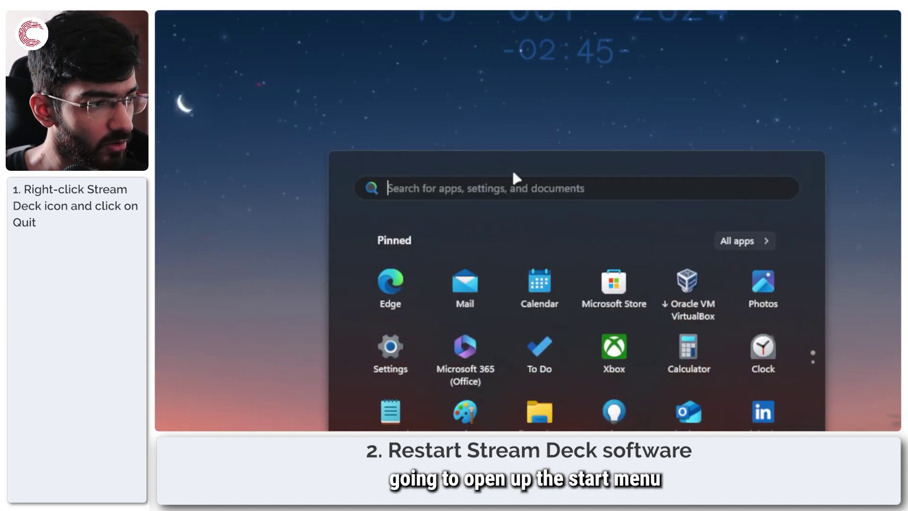
text(stream d)
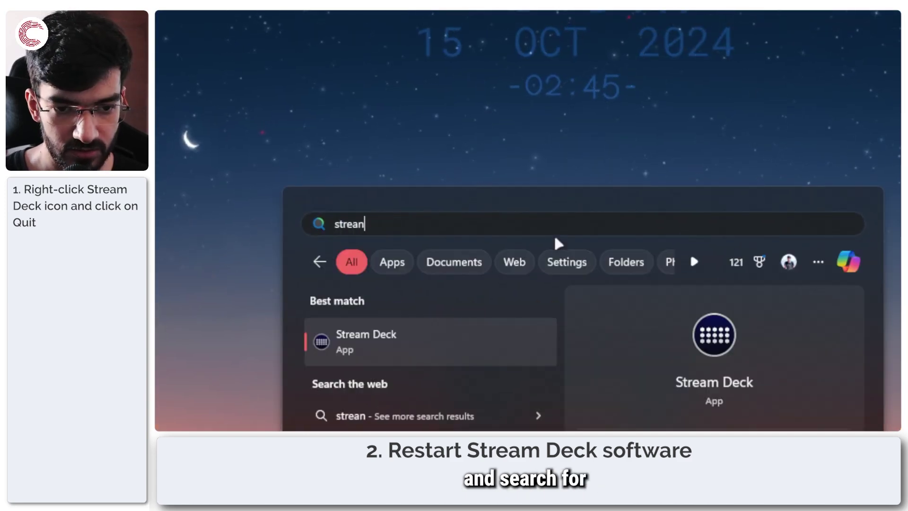
text(eck)
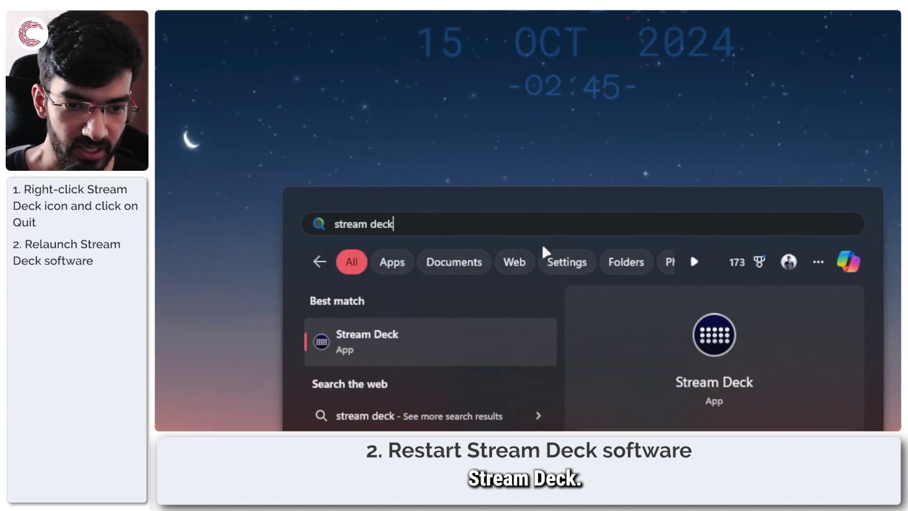
click(408, 334)
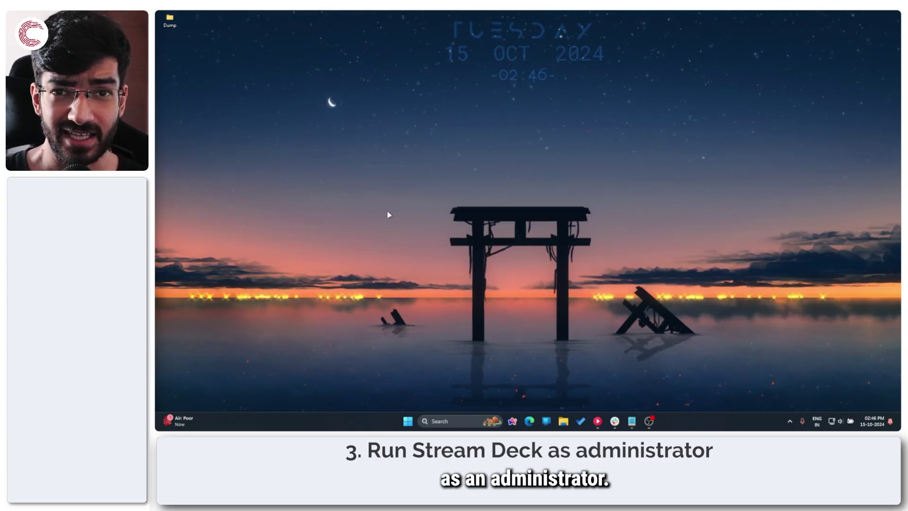
Search 'stream' in Start, run Stream Deck as administrator, then close its window
key(super)
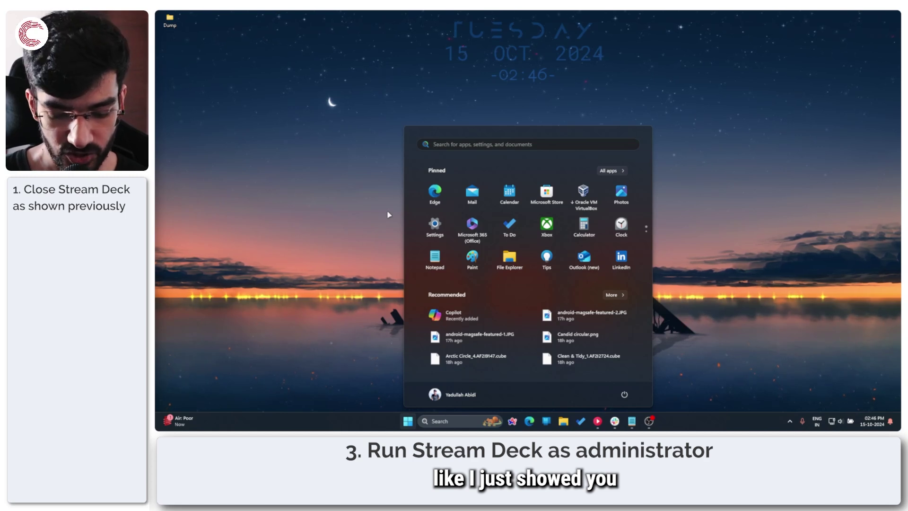
text(steam)
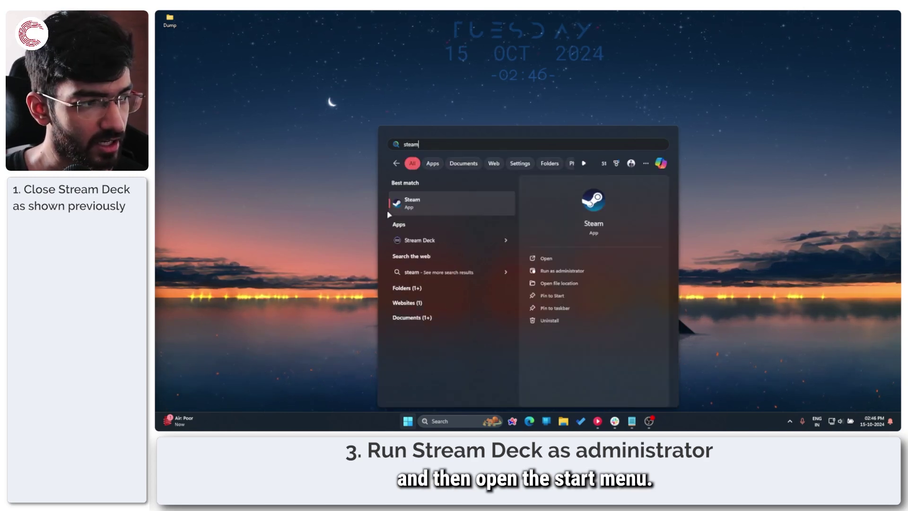
key(BackSpace)
key(BackSpace)
key(BackSpace)
text(ream)
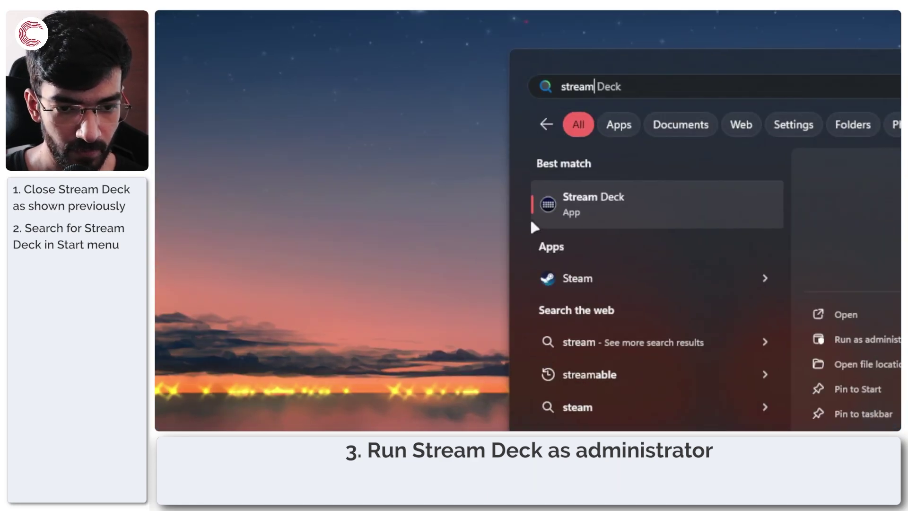
right_click(640, 211)
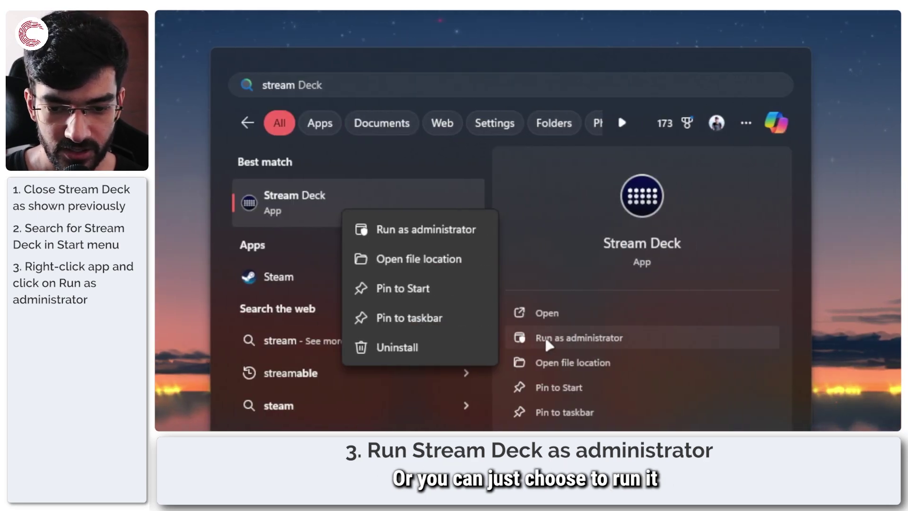
click(615, 339)
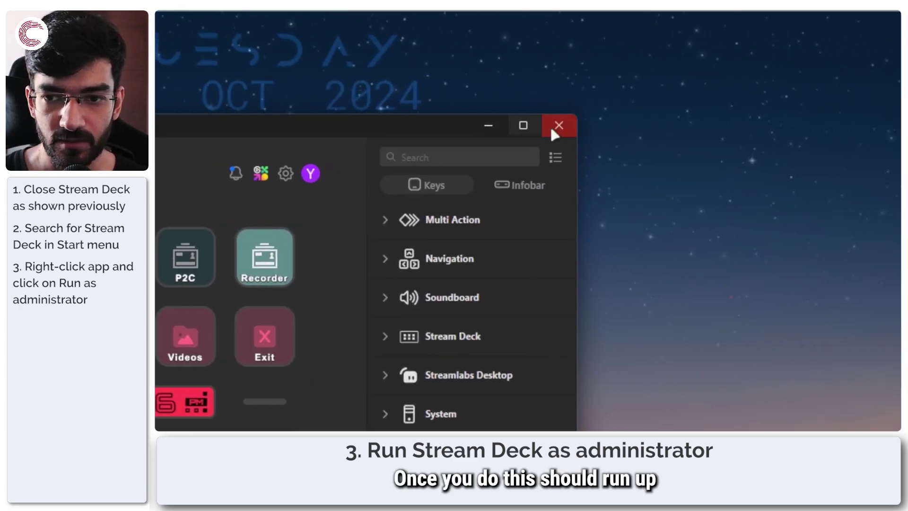
click(552, 128)
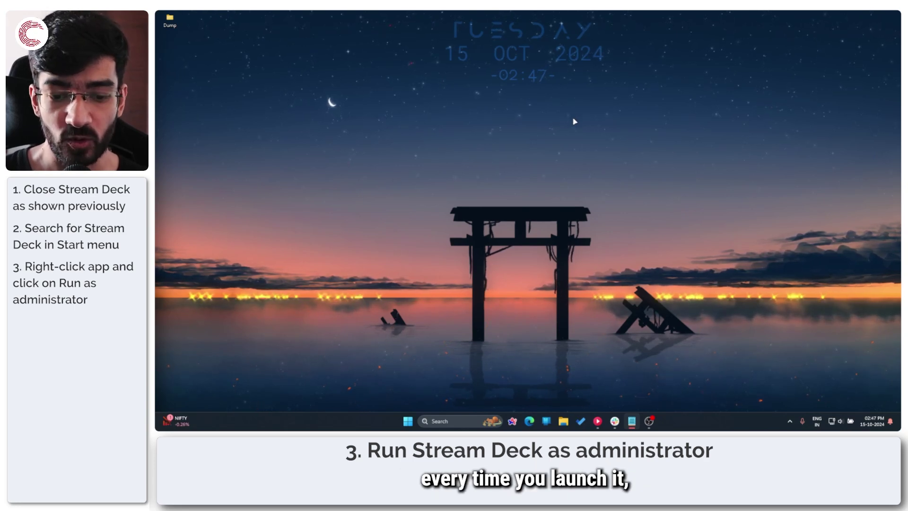
Follow the Stream Deck shortcut to its Program Files\Elgato folder and select StreamDeck.exe
key(super)
text(stream)
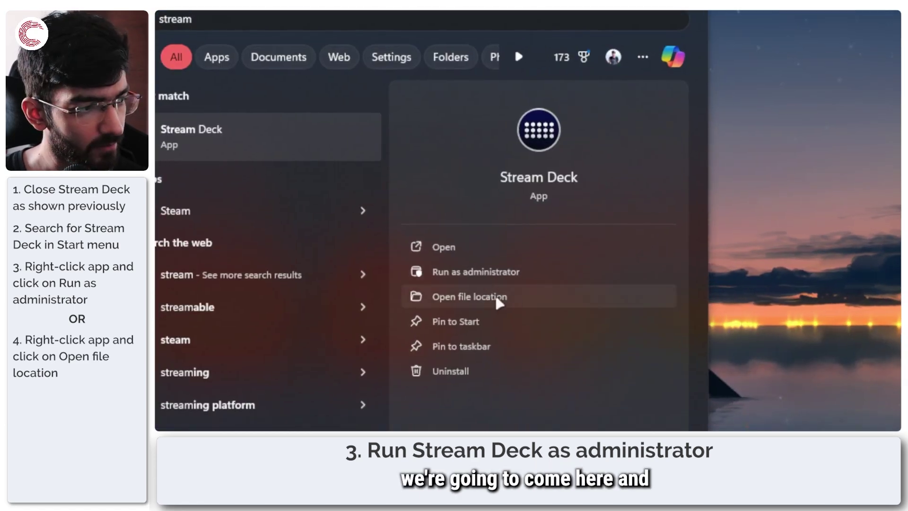
click(497, 300)
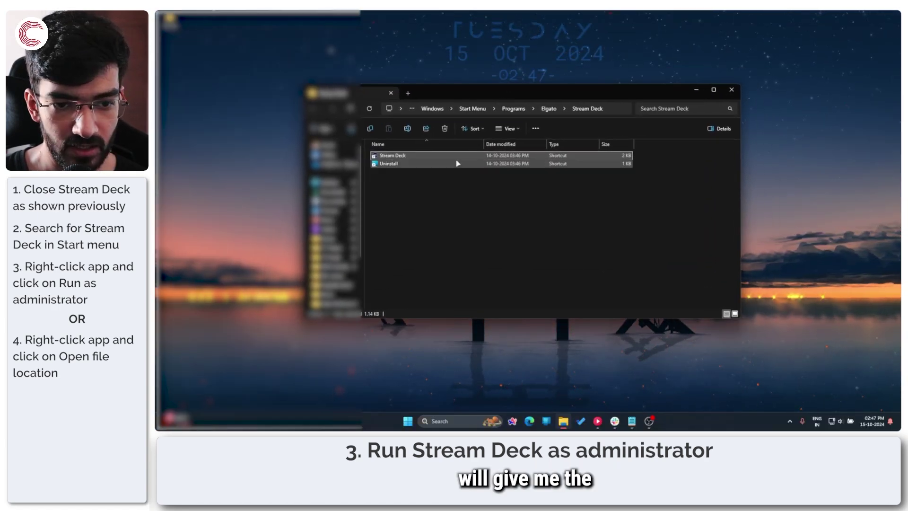
right_click(407, 157)
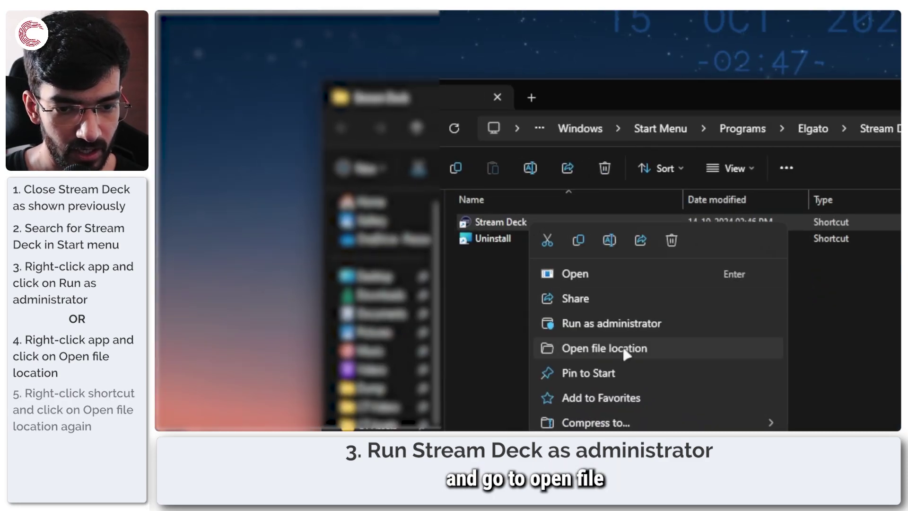
click(624, 349)
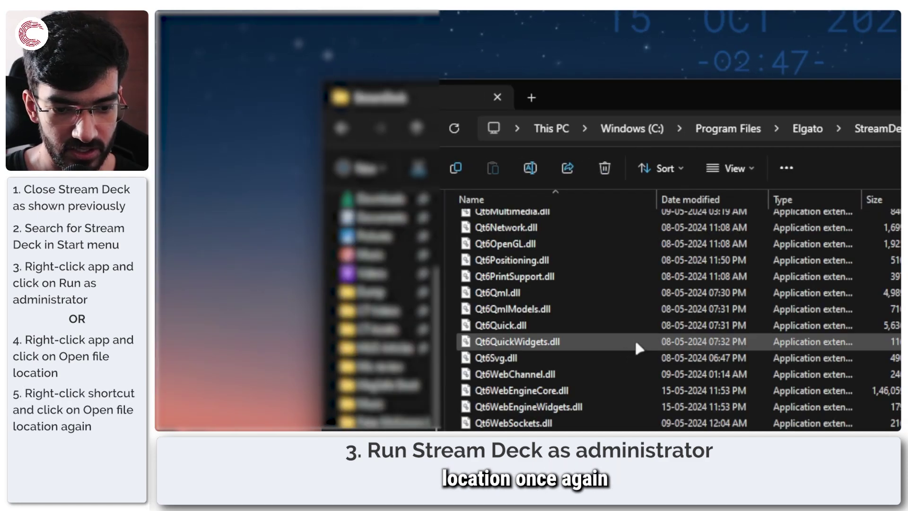
scroll(635, 338, down, 3)
click(536, 337)
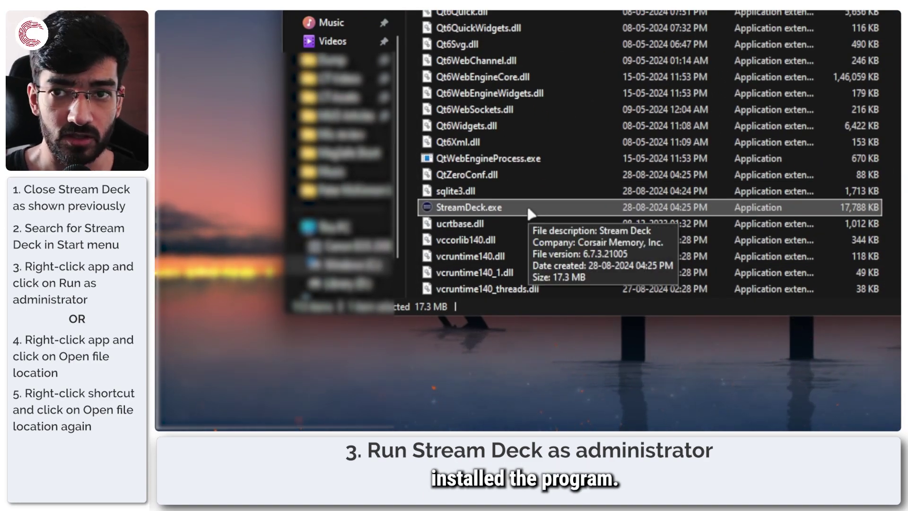
Tick 'Run this program as an administrator' on the Compatibility tab of StreamDeck.exe's properties
right_click(529, 208)
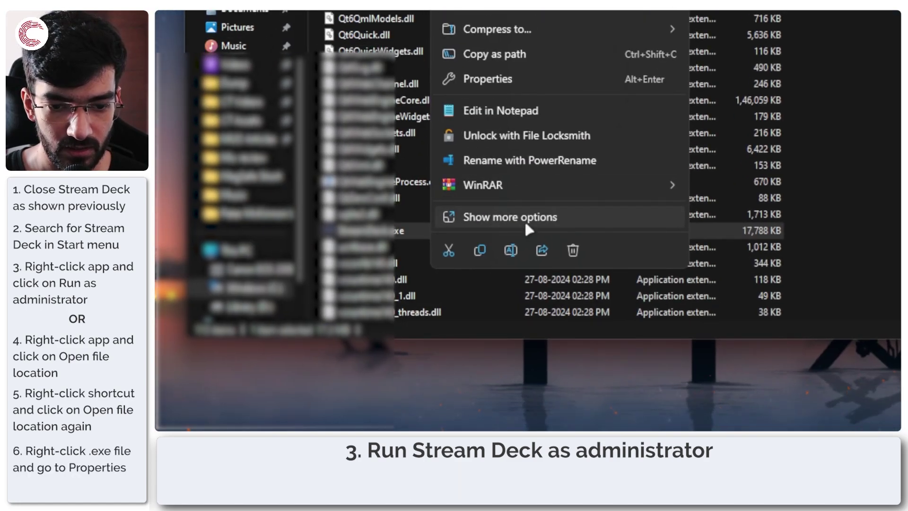
click(508, 76)
drag(510, 81, 479, 29)
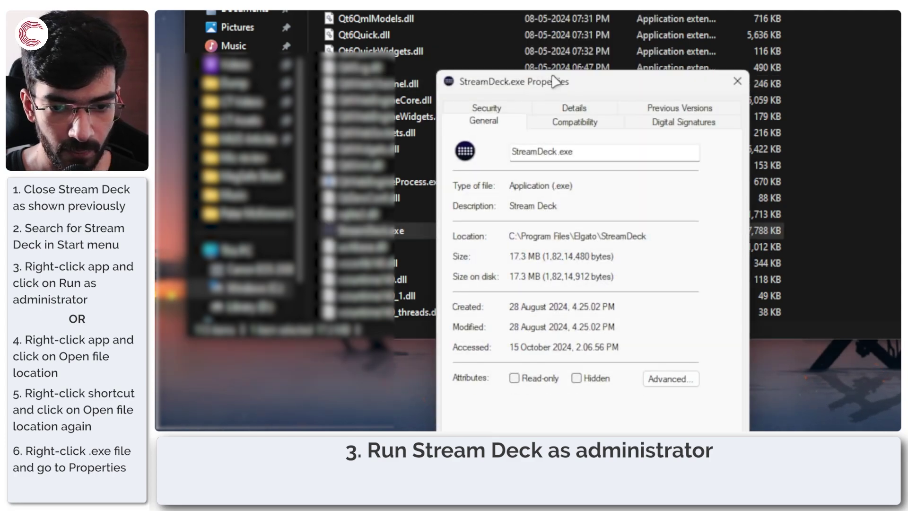
click(557, 262)
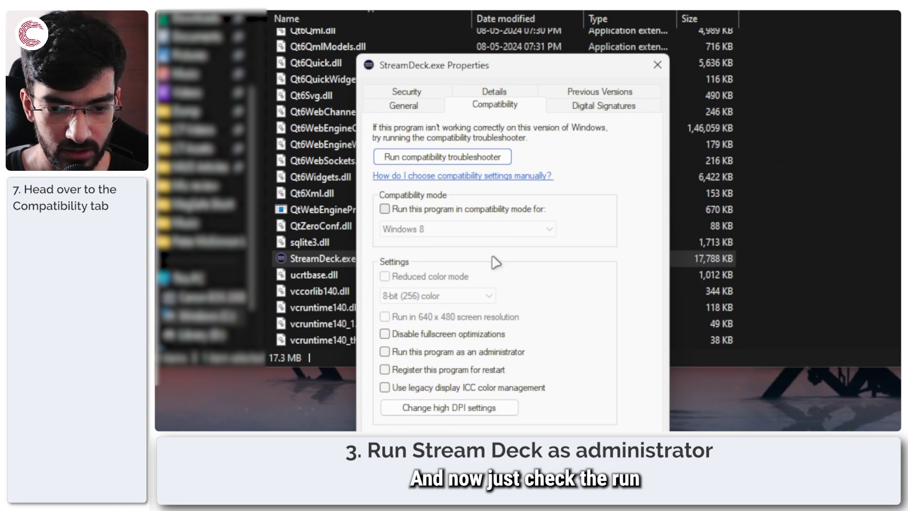
click(420, 354)
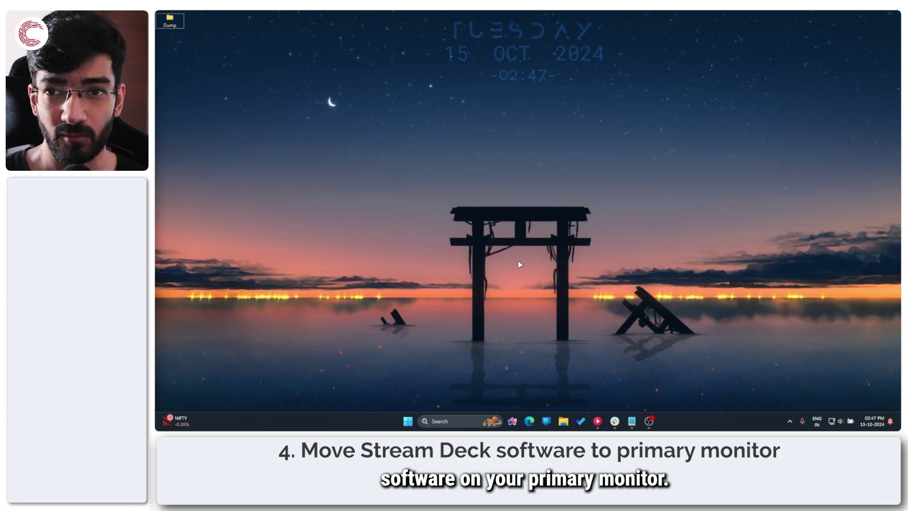
Open Stream Deck from the hidden tray icons and drag its window onto the primary monitor
click(788, 422)
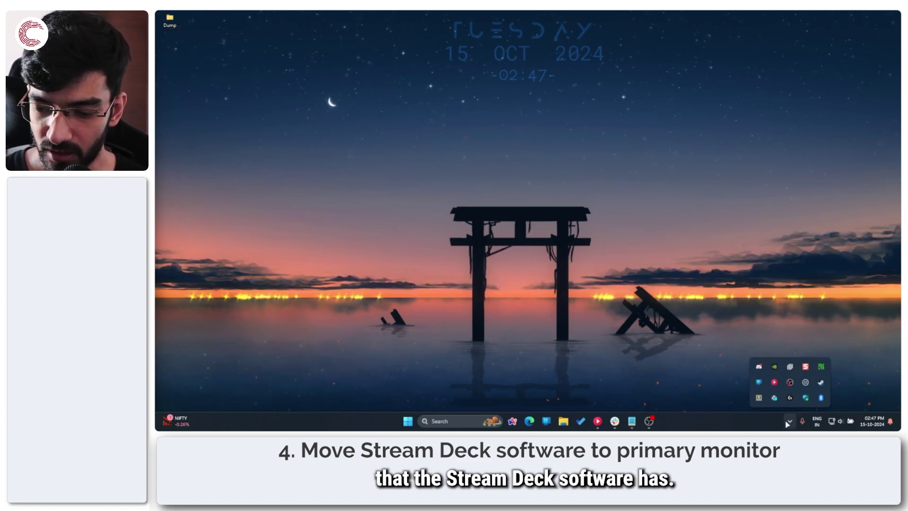
click(805, 382)
drag(494, 69, 156, 85)
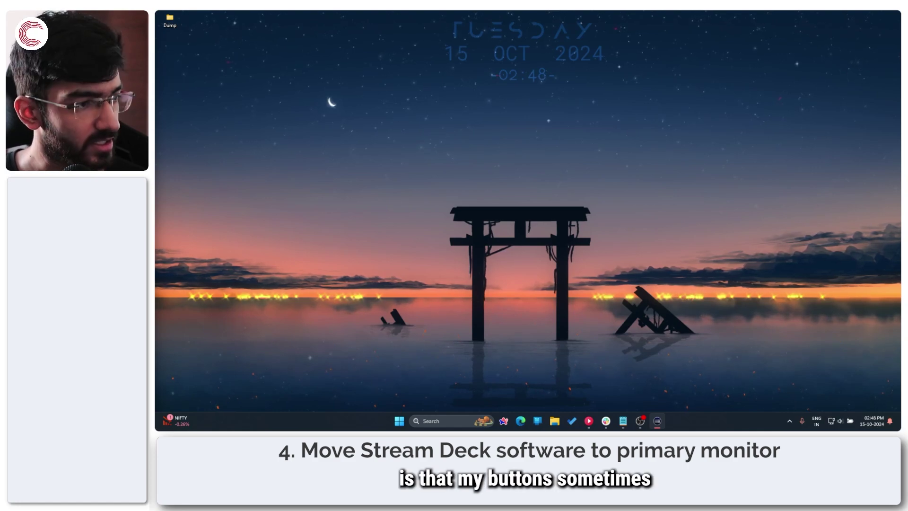
drag(488, 11, 471, 83)
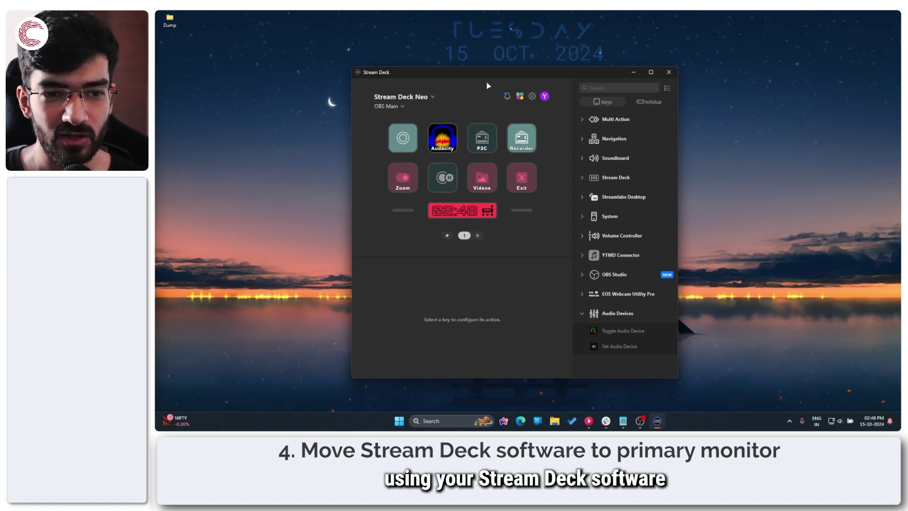
click(531, 98)
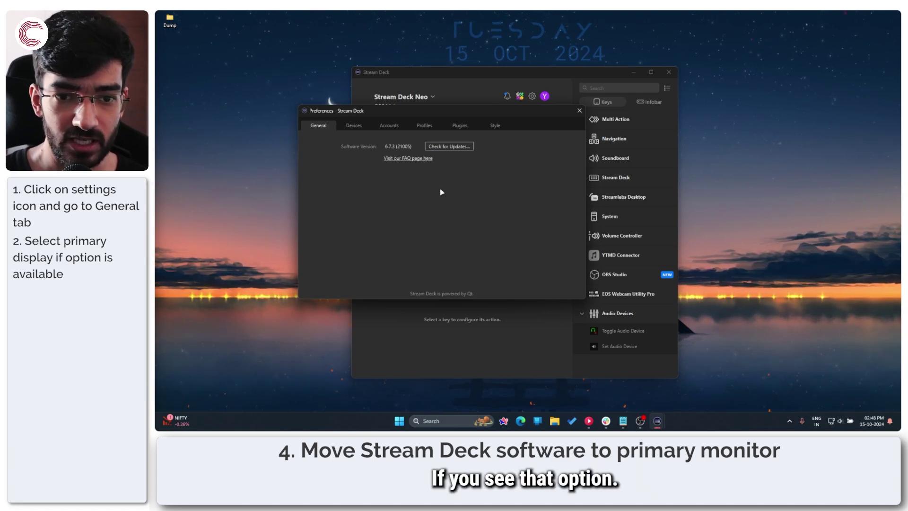
click(579, 110)
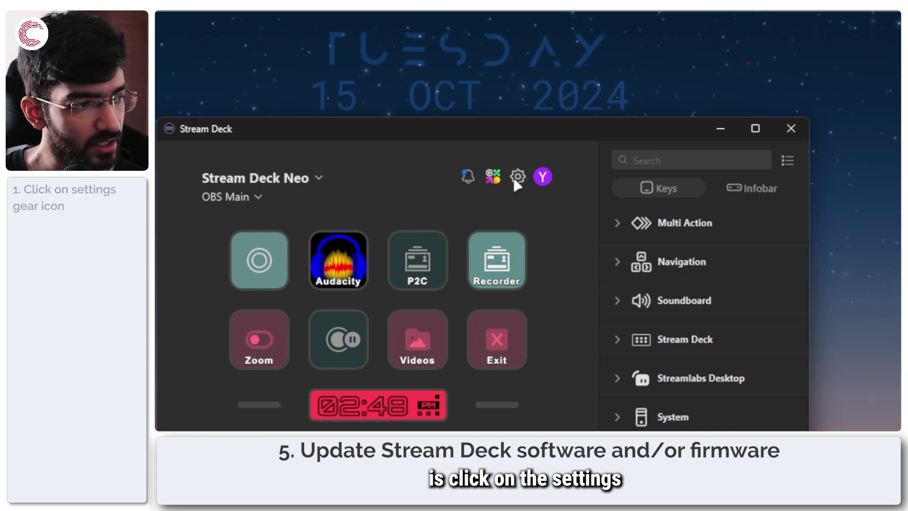
Check for updates in Preferences, confirming 6.7.3 is latest, then view Devices firmware 1.00.013
click(516, 178)
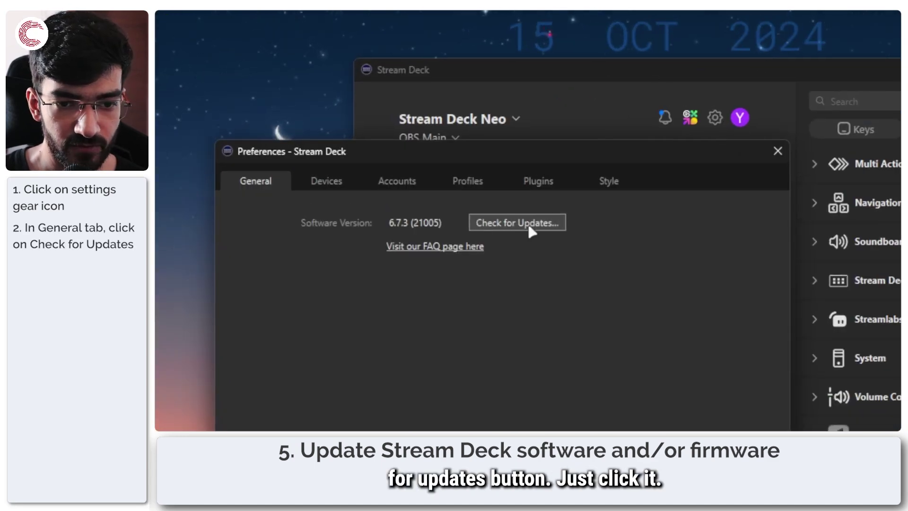
click(530, 227)
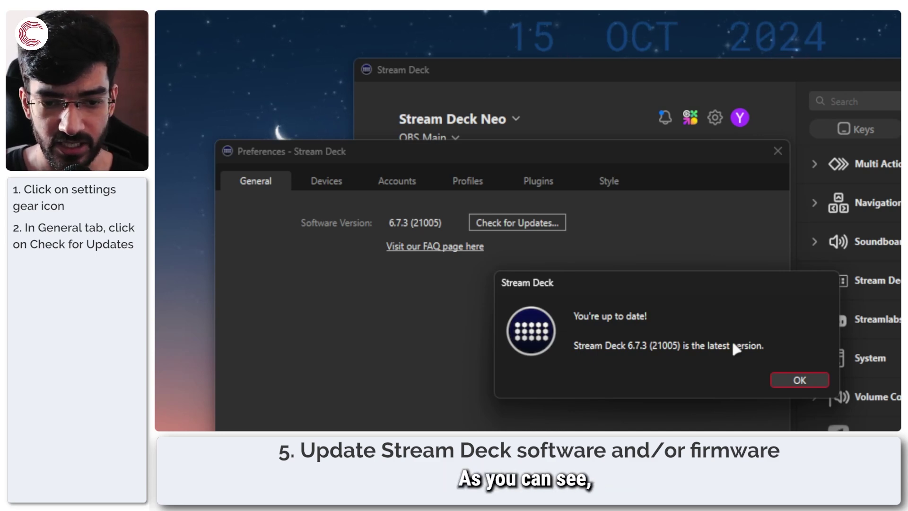
click(796, 377)
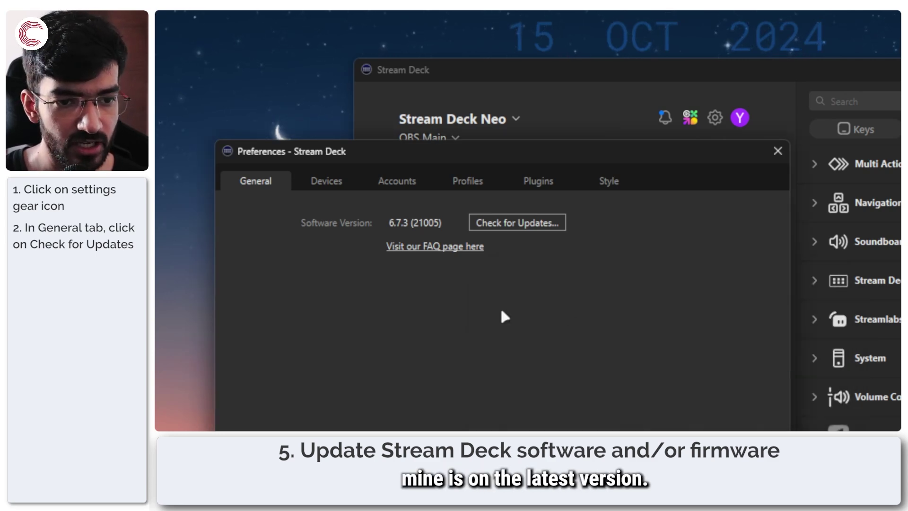
click(345, 189)
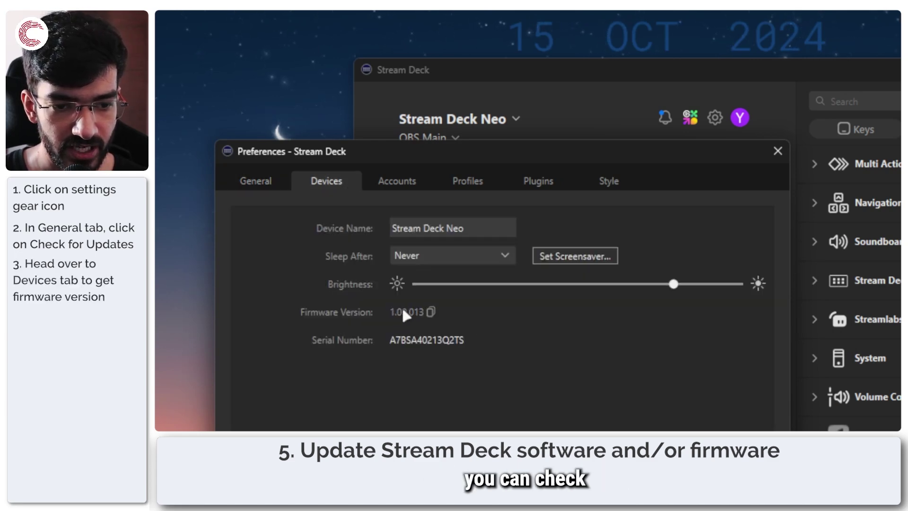
Copy the device's firmware version 1.00.013 to the clipboard
click(419, 313)
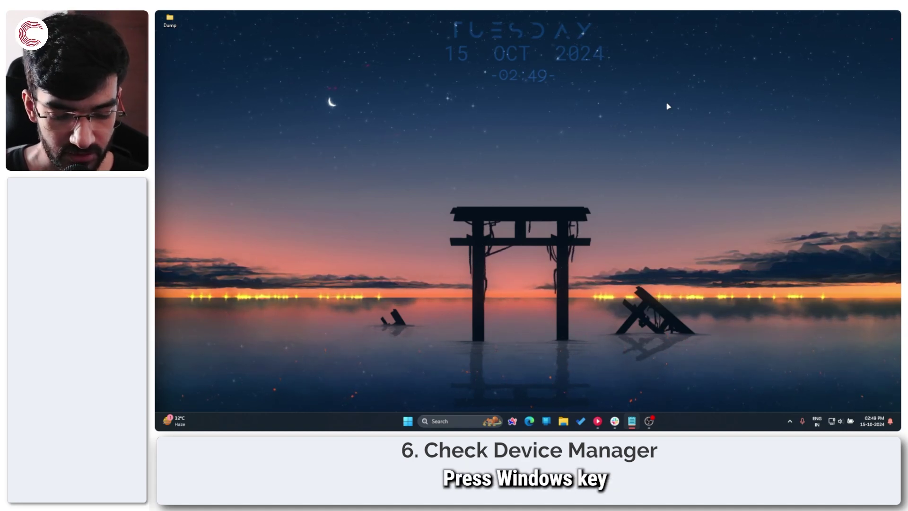
Launch Device Manager from the Win+X menu and scroll down to the USB categories
key(super+x)
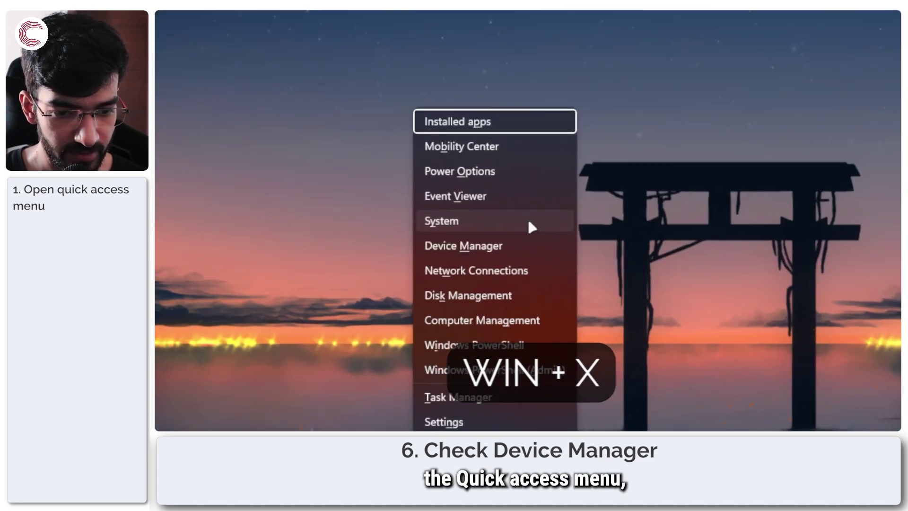
click(518, 247)
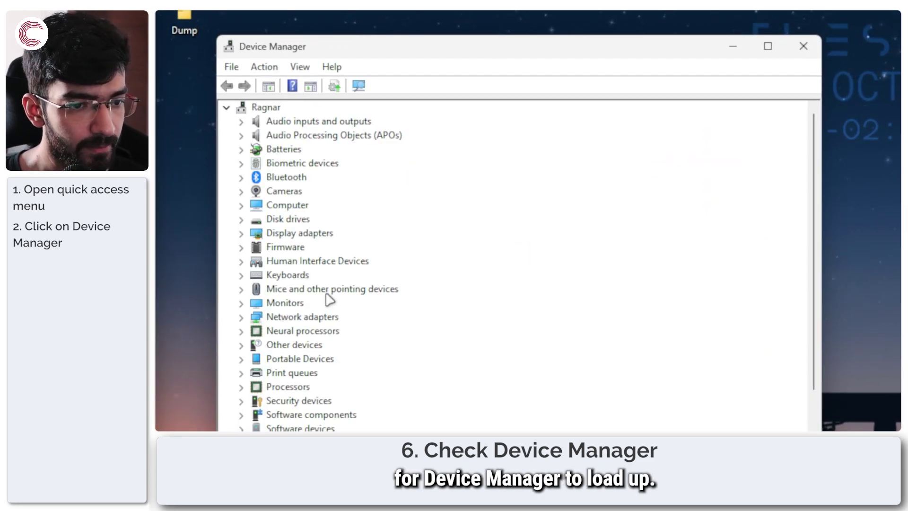
scroll(329, 299, down, 2)
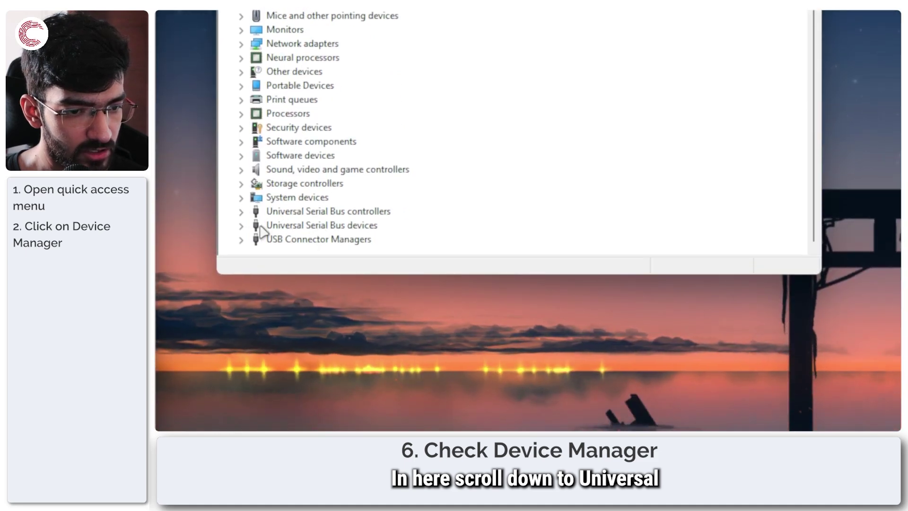
Expand Universal Serial Bus devices, check the APP Mode entry, then collapse the category
click(351, 227)
click(241, 226)
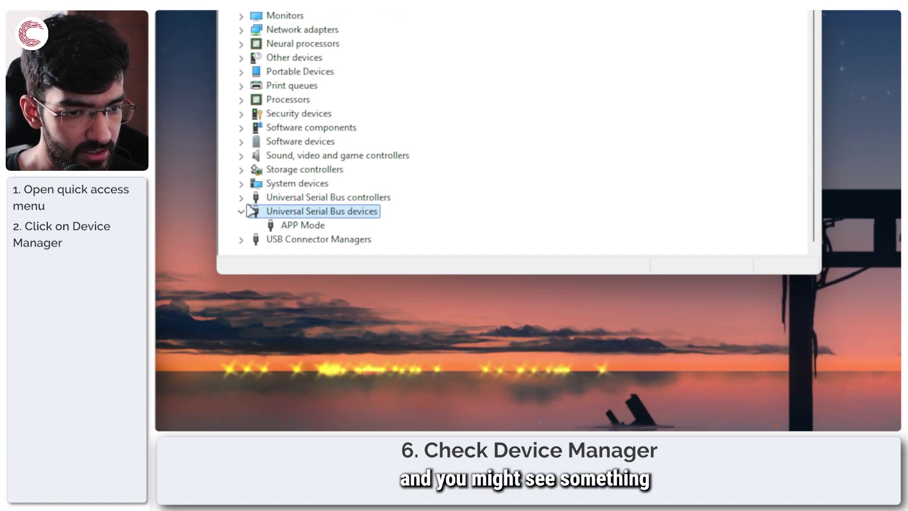
click(305, 226)
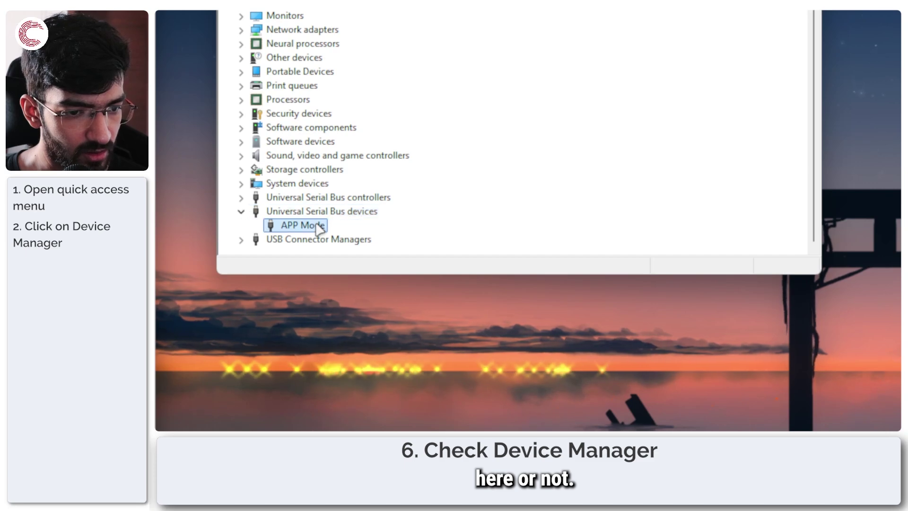
click(241, 212)
Expand Universal Serial Bus controllers and inspect the G502 X PLUS, USB Root Hub and SuperSpeed hub entries
click(241, 209)
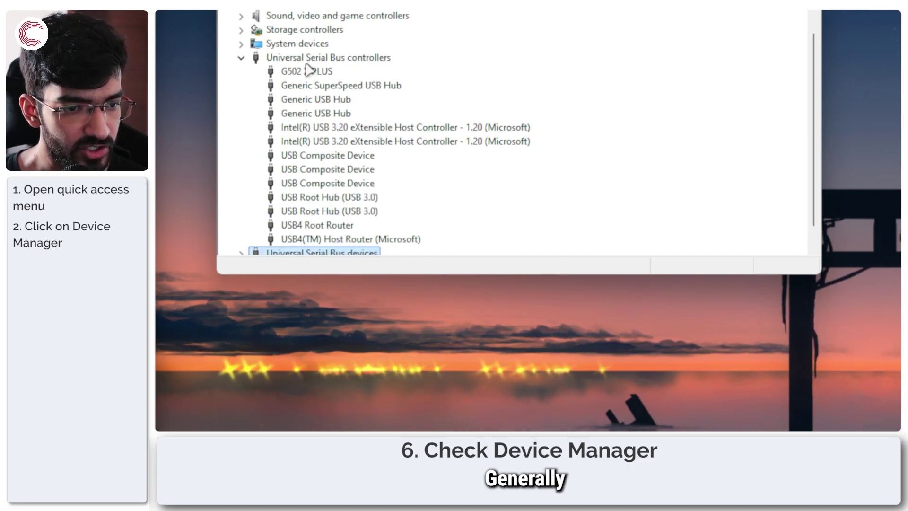
click(311, 58)
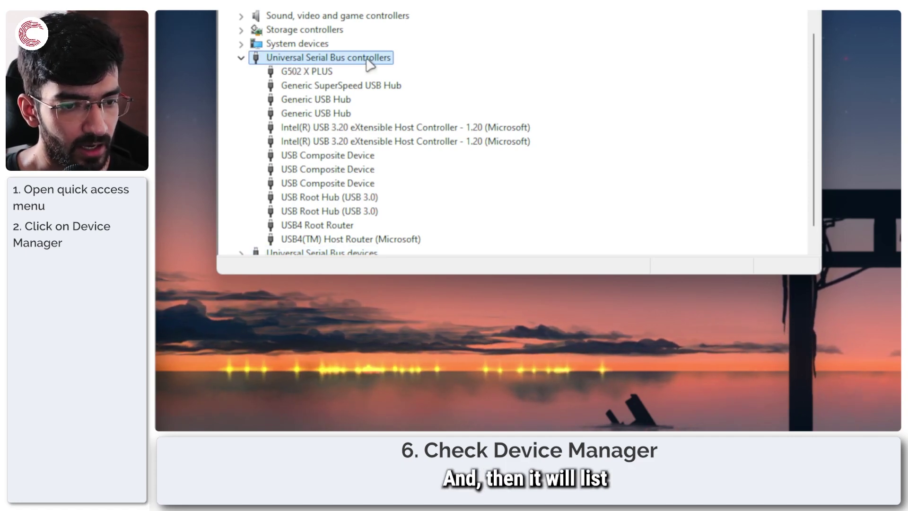
click(313, 72)
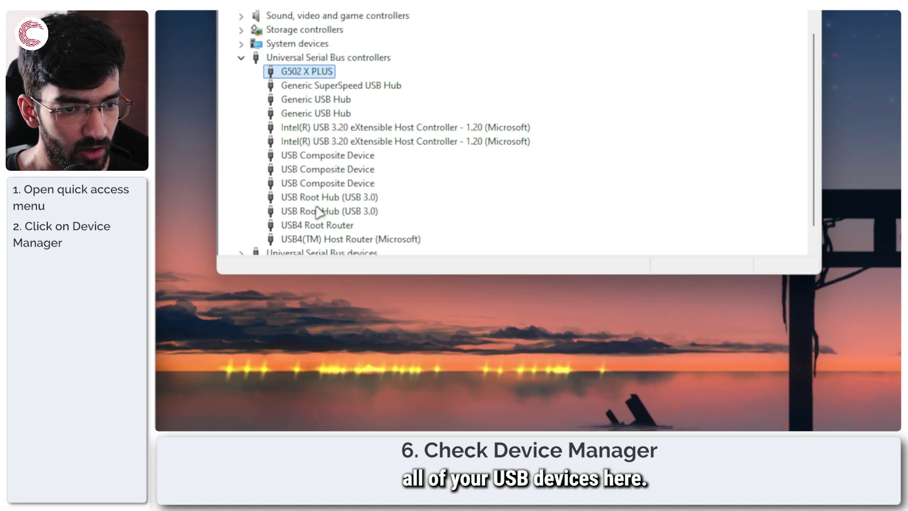
click(322, 211)
scroll(355, 208, down, 1)
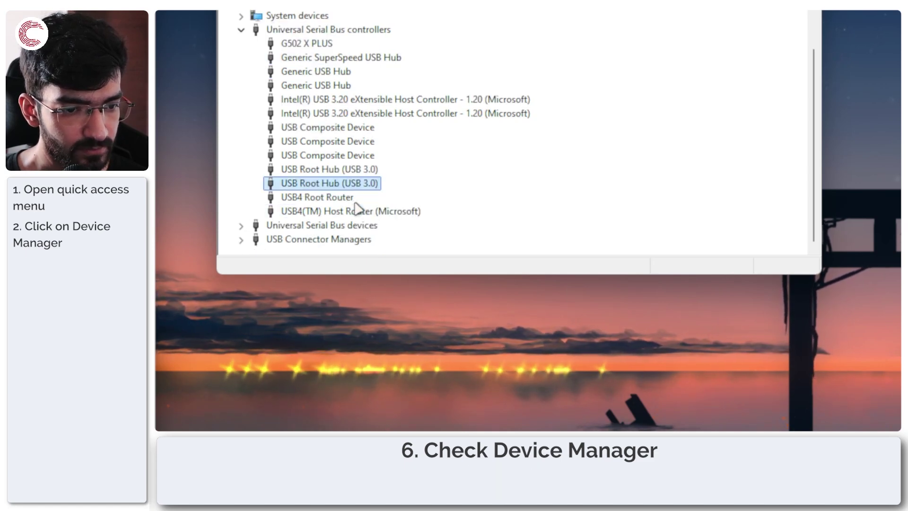
click(337, 60)
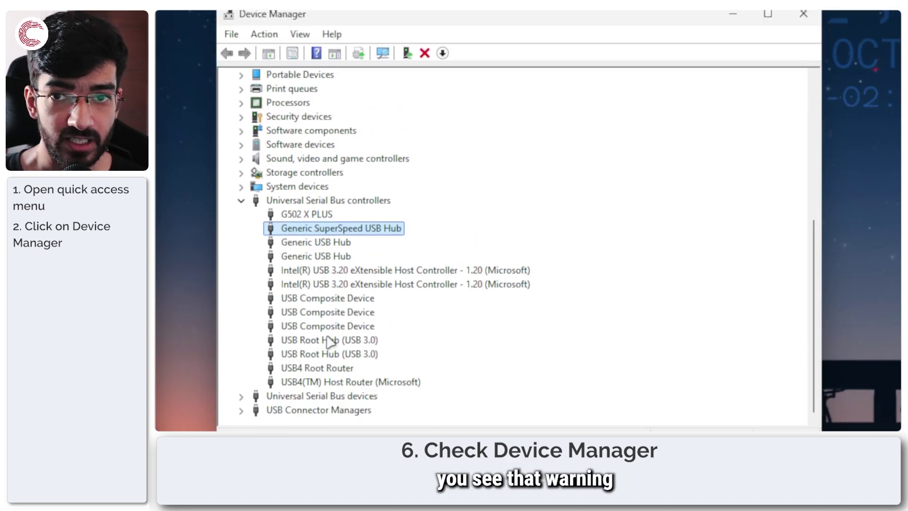
click(303, 243)
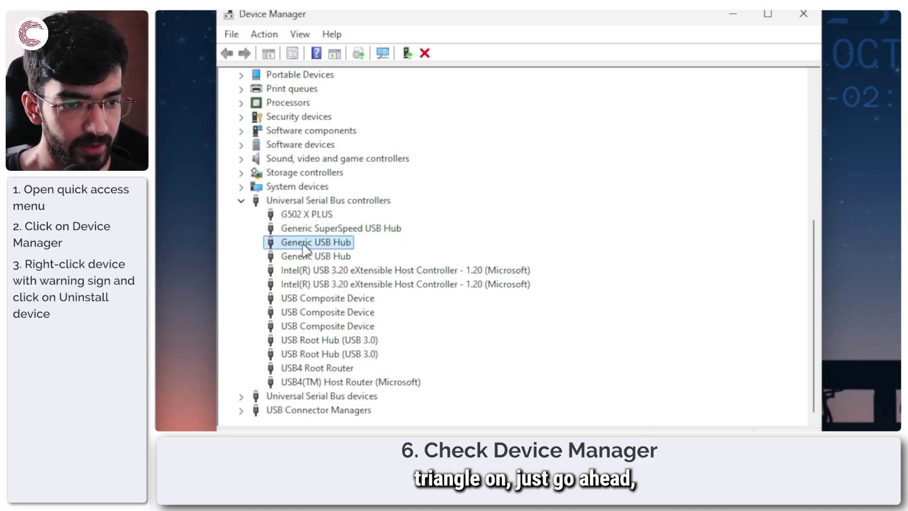
right_click(303, 243)
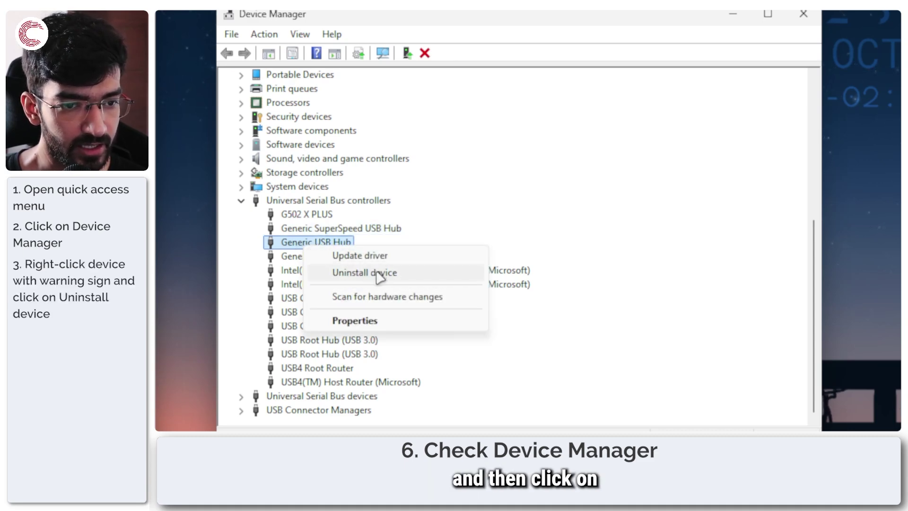
click(379, 273)
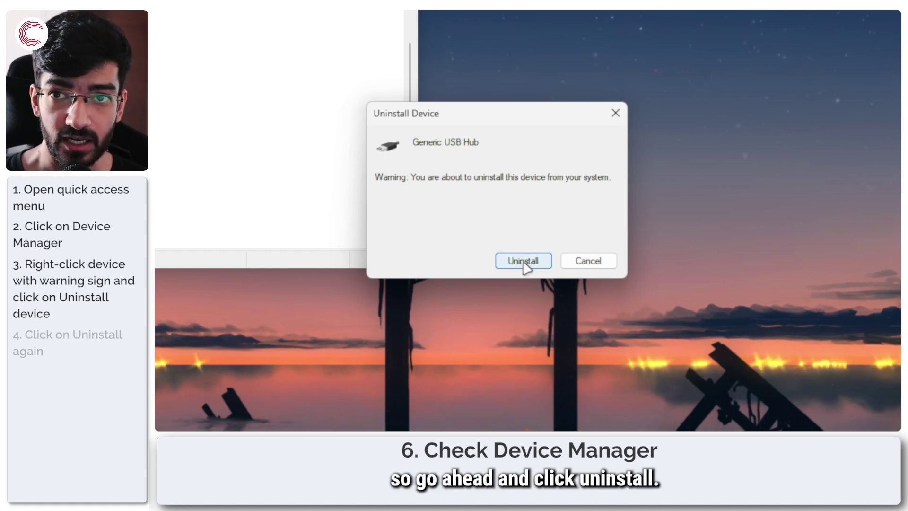
click(615, 112)
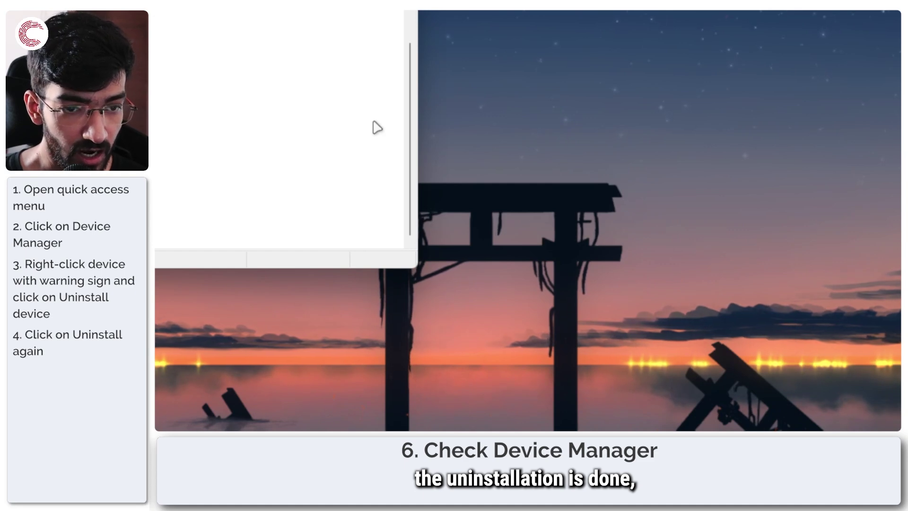